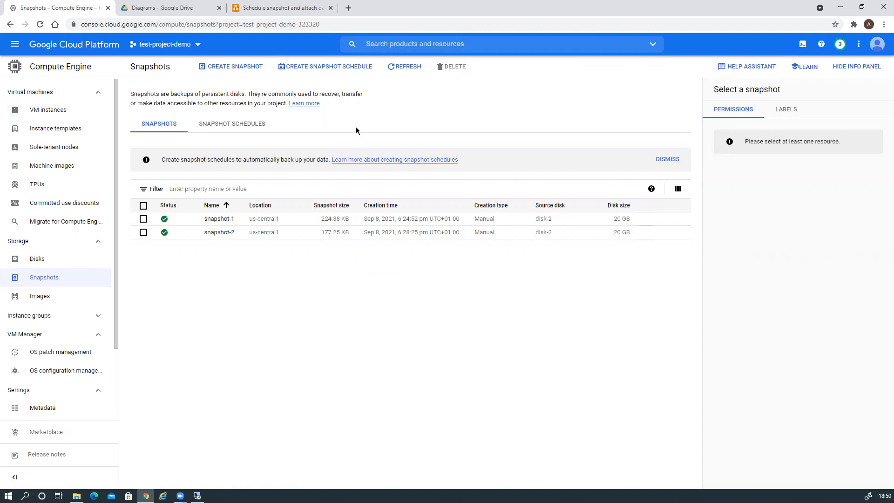
Step: Start a new snapshot schedule with a Daily frequency and a UTC start time of 11:00–12:00
{"action": "left_click", "coordinate": [325, 66]}
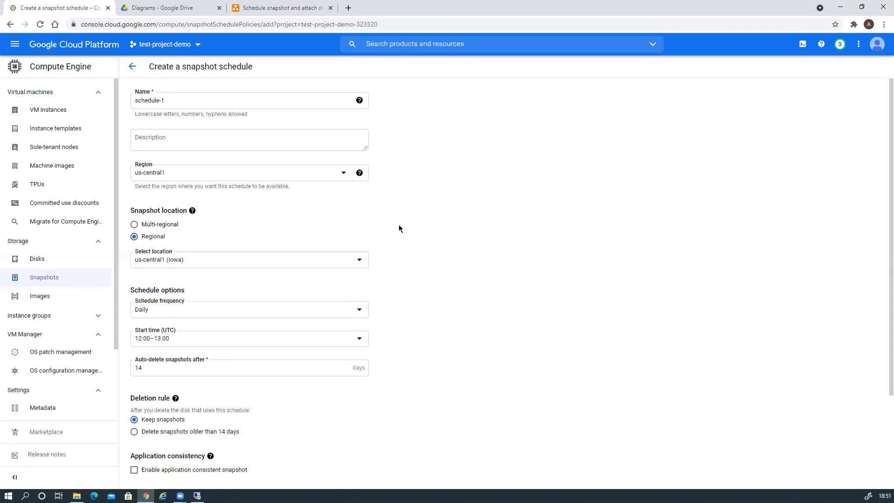
{"action": "scroll", "coordinate": [398, 225], "scroll_direction": "down", "scroll_amount": 3}
{"action": "left_click", "coordinate": [328, 193]}
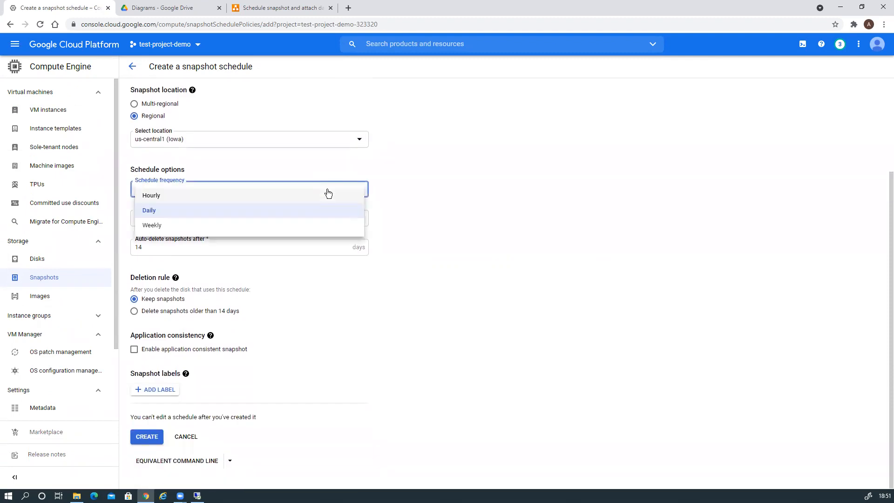
{"action": "left_click", "coordinate": [172, 213]}
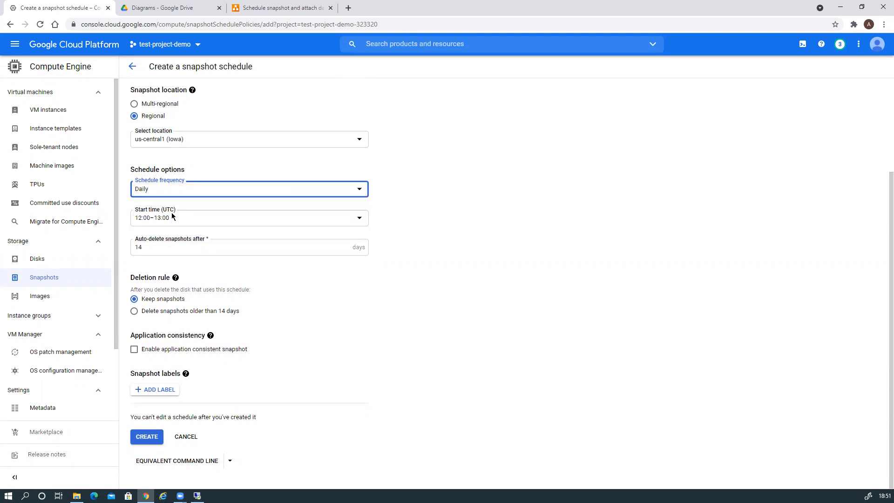
{"action": "left_click", "coordinate": [223, 224]}
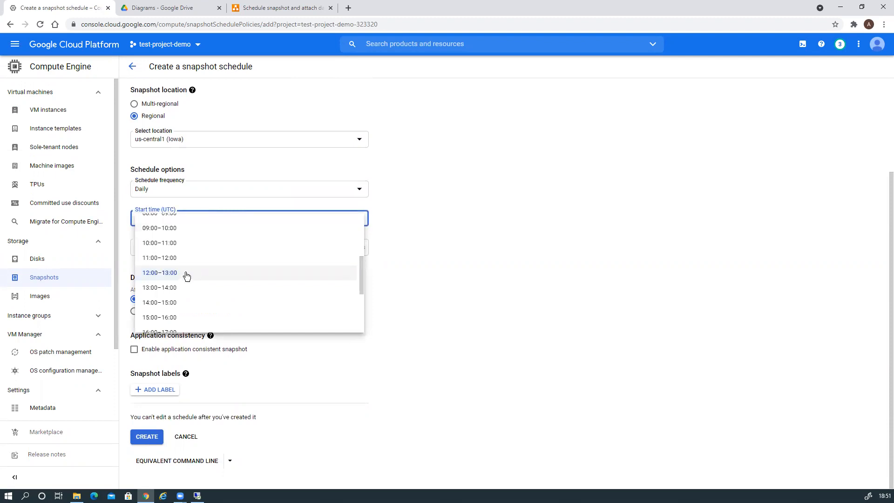
{"action": "left_click", "coordinate": [173, 258]}
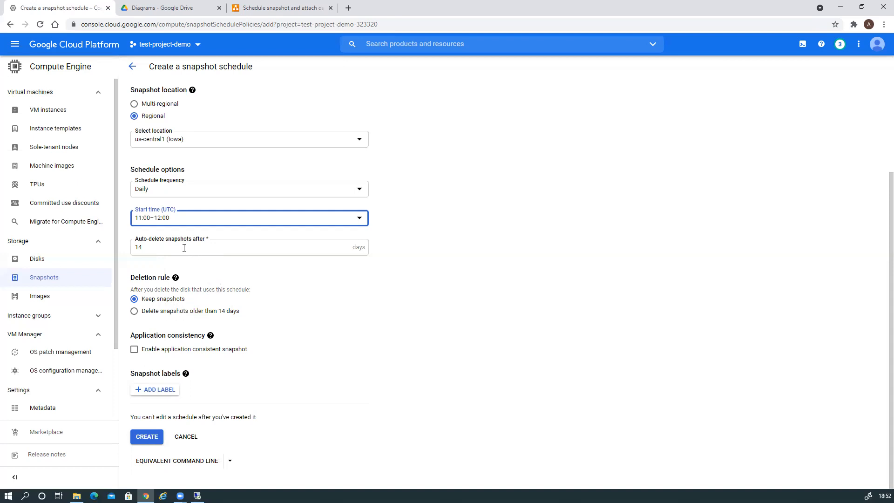
Step: Set the schedule's deletion rule to delete snapshots older than 14 days
{"action": "left_click", "coordinate": [134, 312]}
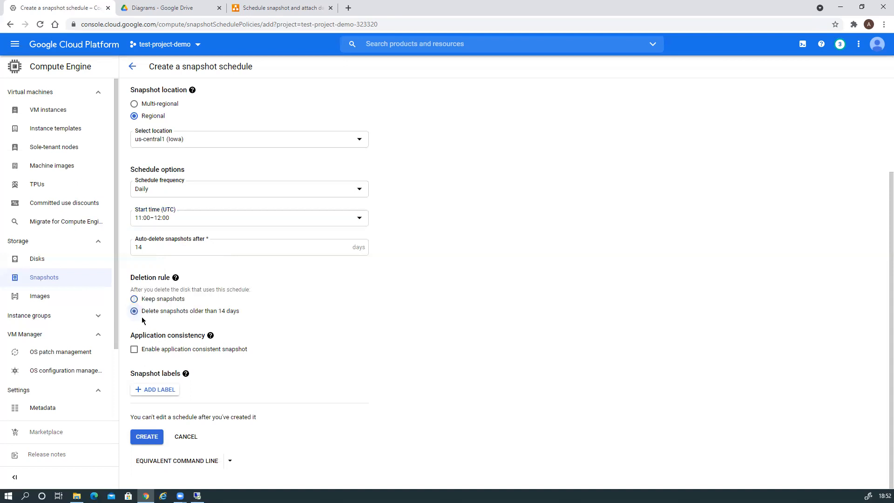
{"action": "left_click", "coordinate": [180, 253]}
{"action": "left_click", "coordinate": [148, 298]}
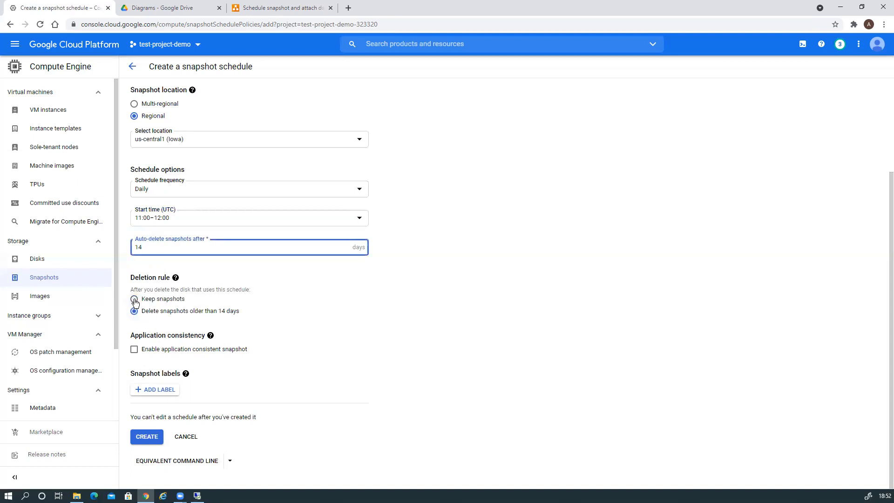
{"action": "left_click", "coordinate": [149, 249]}
{"action": "left_click", "coordinate": [134, 312]}
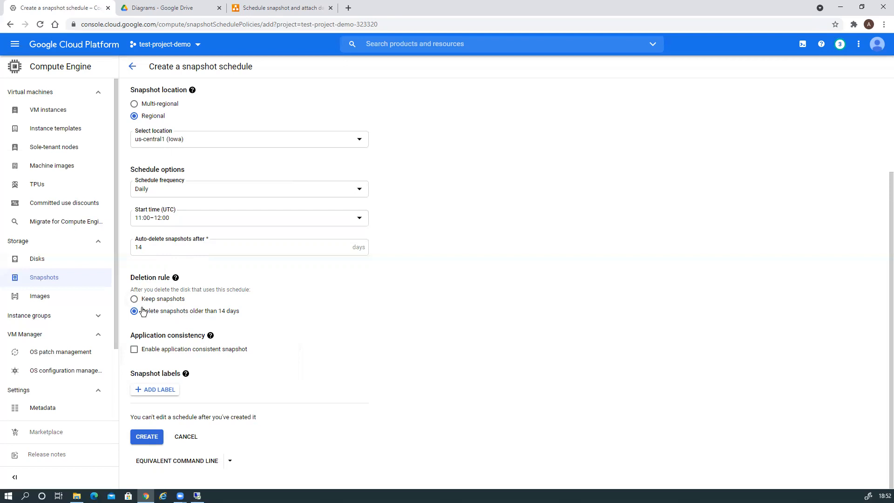
Step: Read the documentation on the source disk deletion rule and return to the schedule form
{"action": "left_click", "coordinate": [176, 278]}
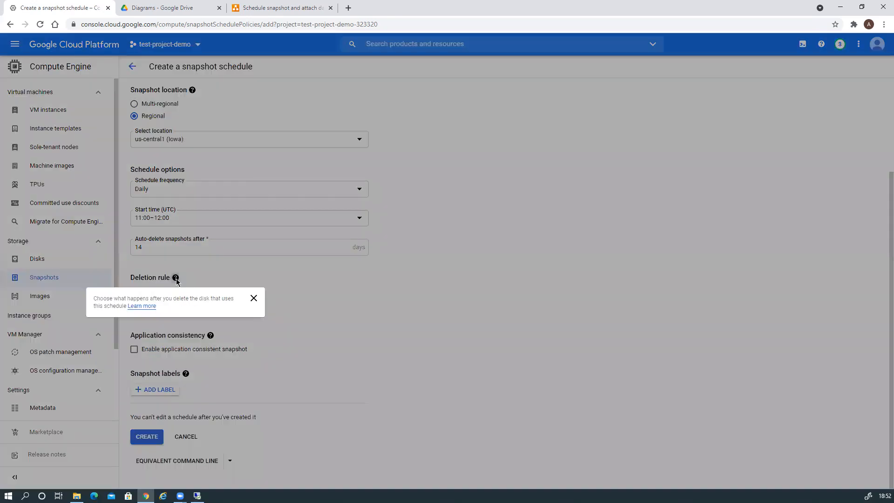
{"action": "left_click", "coordinate": [146, 306]}
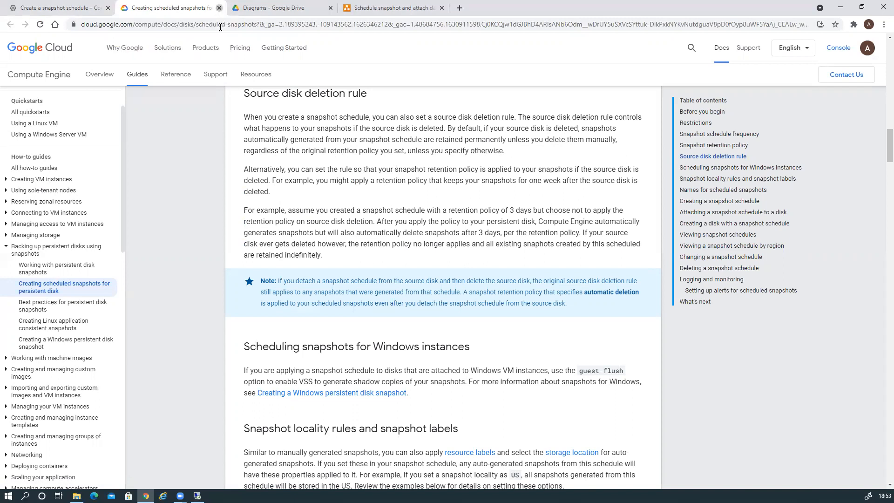
{"action": "left_click", "coordinate": [219, 8]}
{"action": "left_click", "coordinate": [401, 375]}
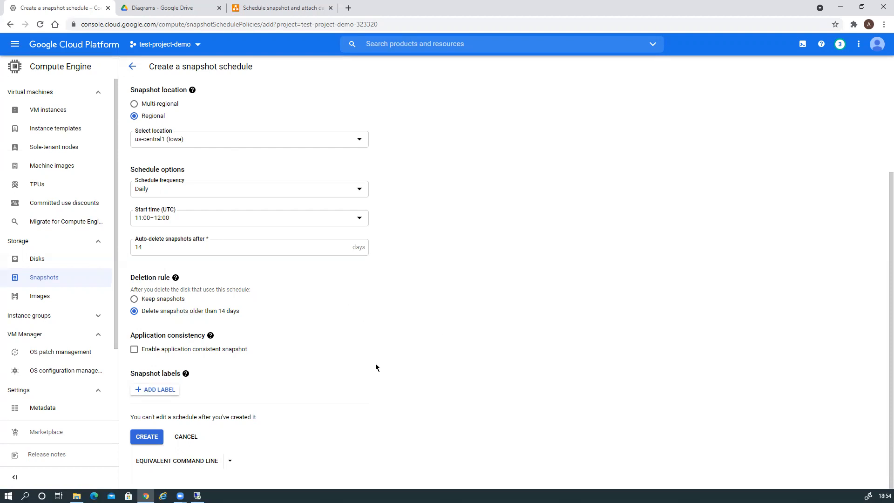
Step: Create the configured snapshot schedule and open the list of snapshot schedules
{"action": "left_click", "coordinate": [147, 436]}
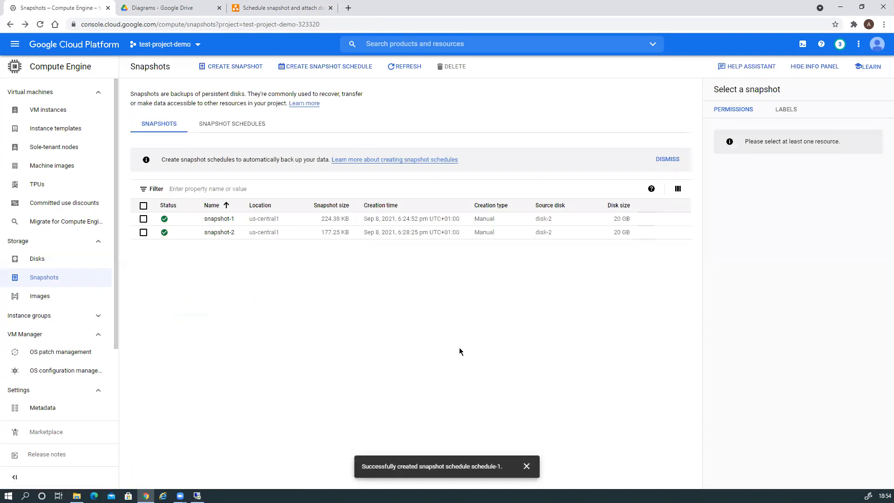
{"action": "left_click", "coordinate": [244, 128]}
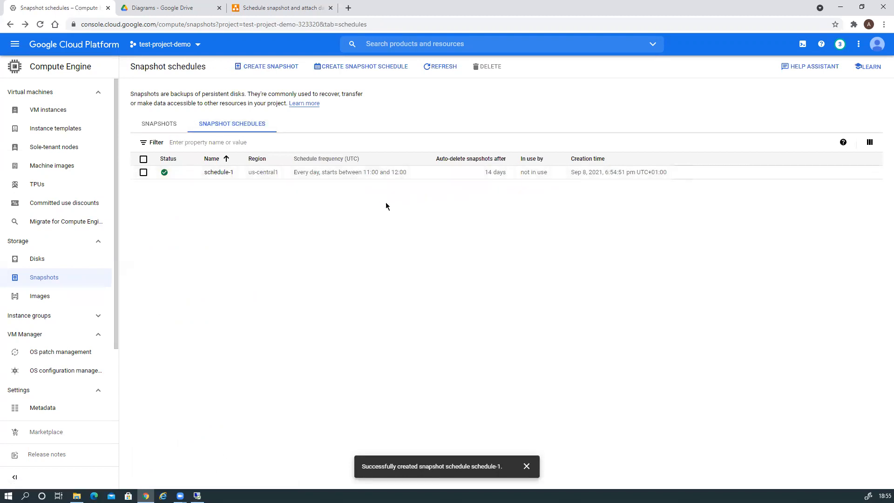
{"action": "left_click", "coordinate": [180, 128]}
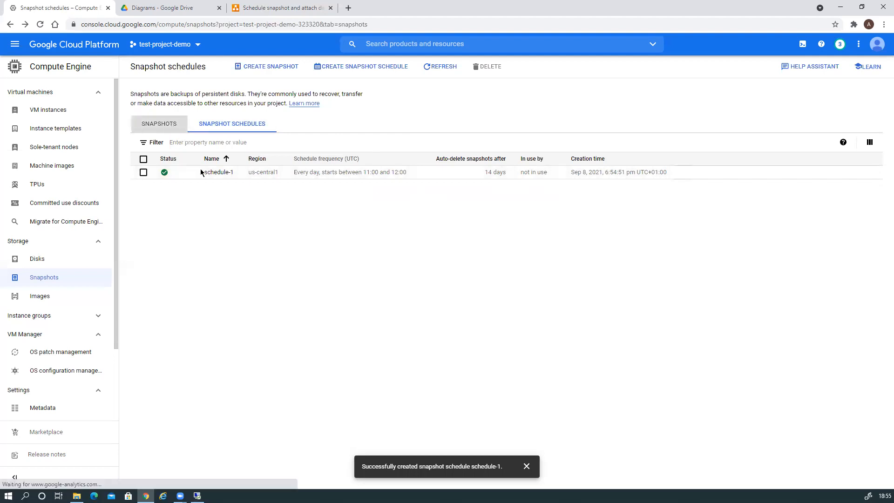
{"action": "left_click", "coordinate": [223, 225]}
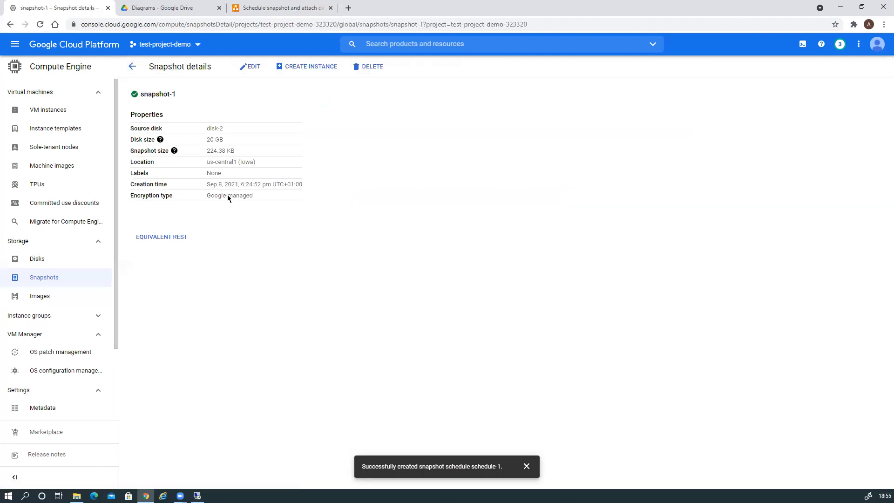
{"action": "left_click", "coordinate": [245, 72]}
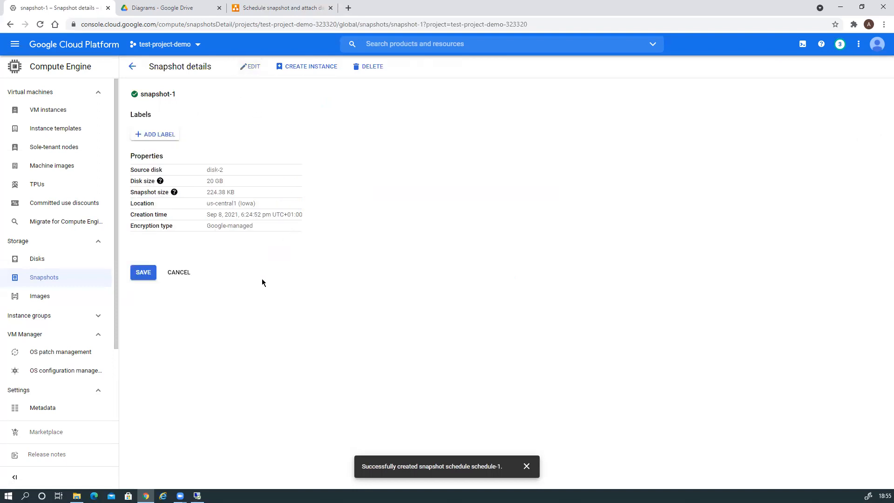
{"action": "left_click", "coordinate": [179, 273]}
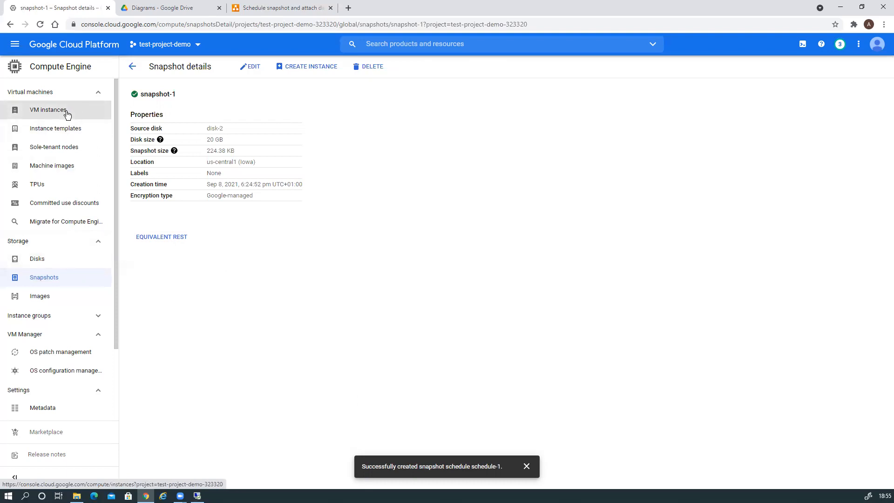
Step: Attach the snapshot schedule schedule-1 to disk-2 and save the disk
{"action": "left_click", "coordinate": [71, 261]}
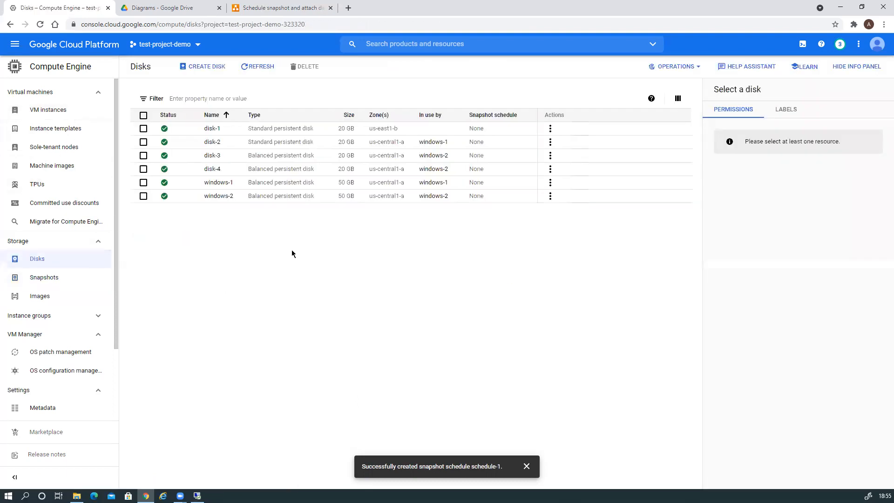
{"action": "left_click", "coordinate": [212, 142]}
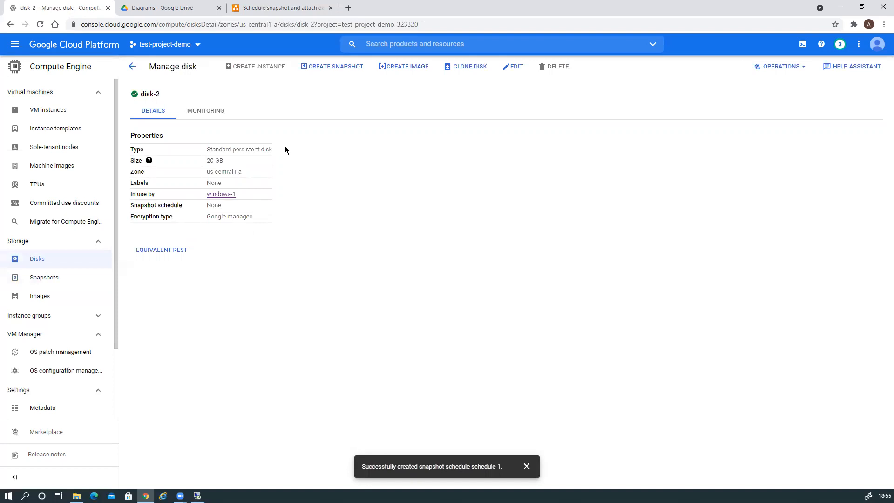
{"action": "left_click", "coordinate": [514, 69]}
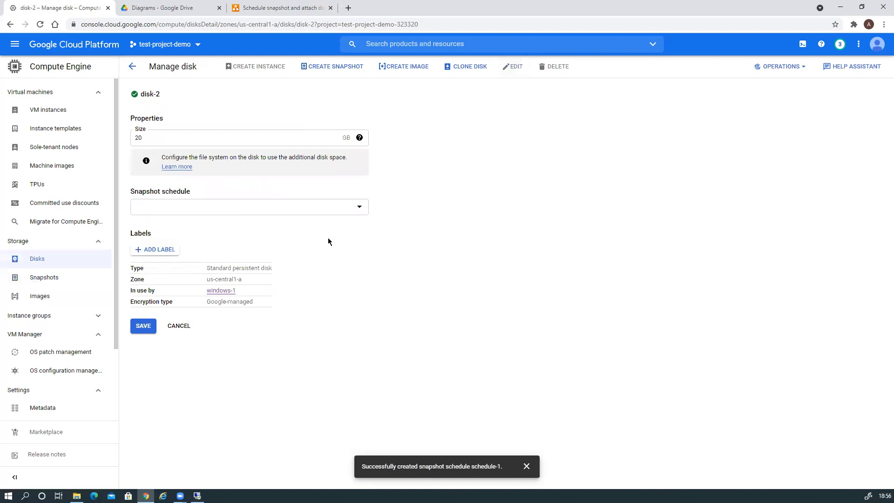
{"action": "left_click", "coordinate": [359, 212]}
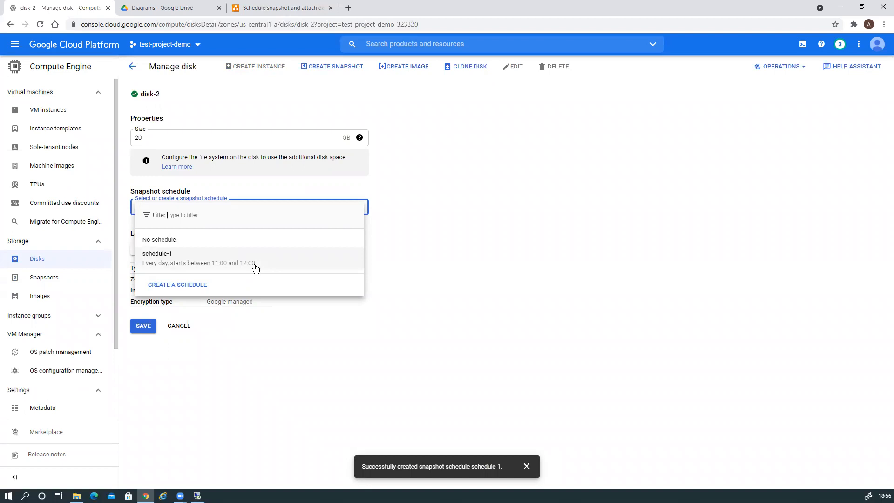
{"action": "left_click", "coordinate": [255, 266]}
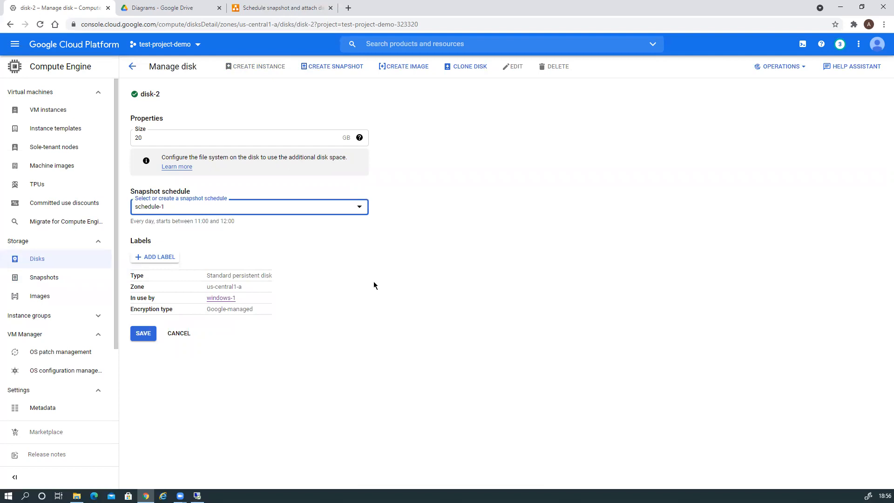
{"action": "left_click", "coordinate": [145, 333]}
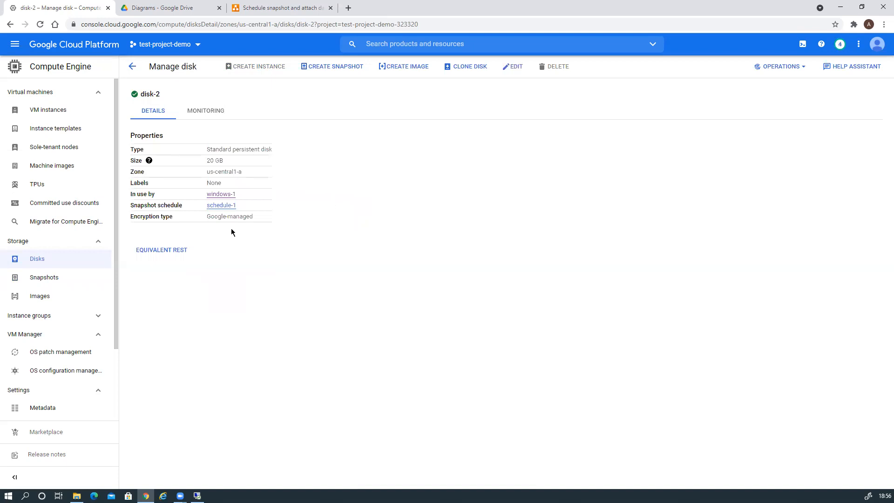
Step: Attach the snapshot schedule schedule-1 to disk-3 and save the disk
{"action": "left_click", "coordinate": [134, 66]}
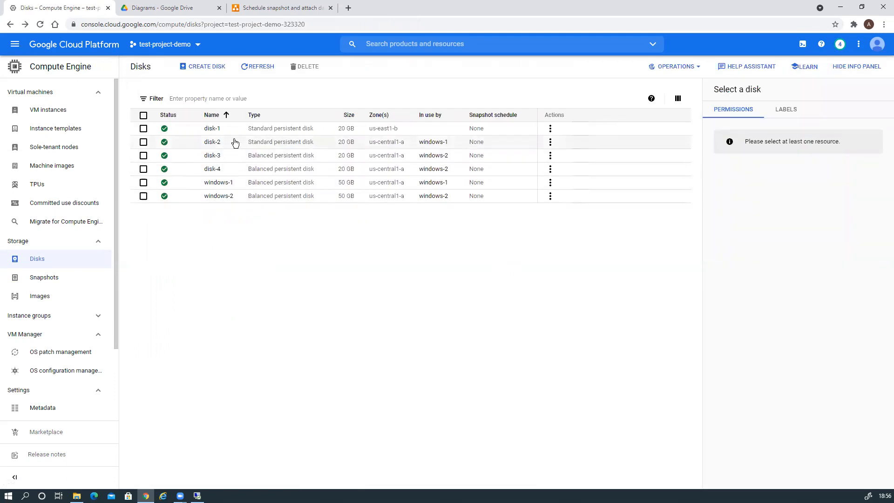
{"action": "left_click", "coordinate": [215, 157]}
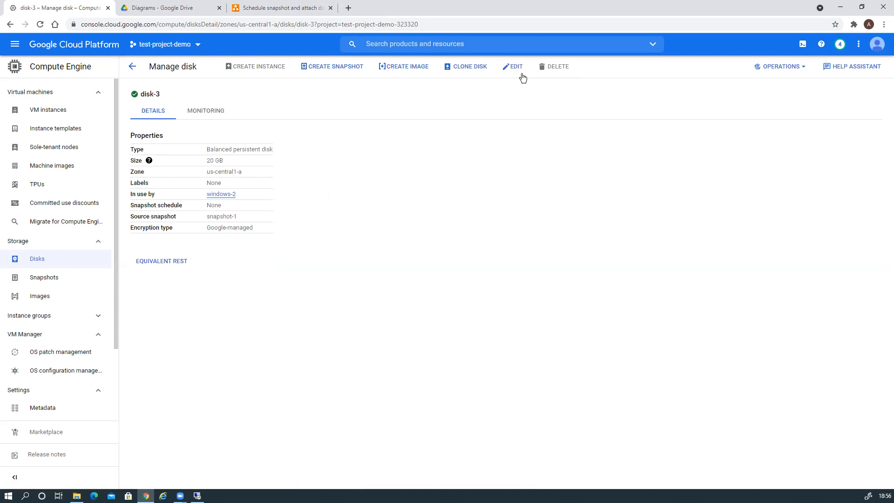
{"action": "left_click", "coordinate": [315, 207]}
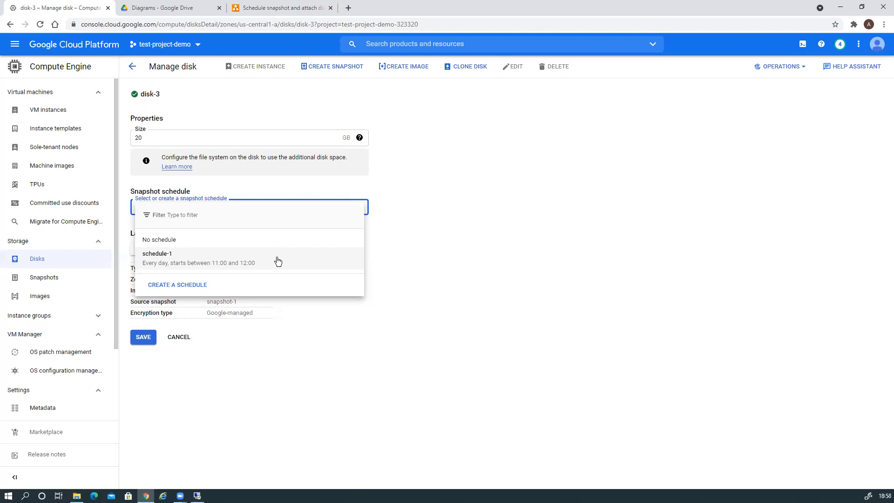
{"action": "left_click", "coordinate": [213, 260]}
{"action": "left_click", "coordinate": [144, 344]}
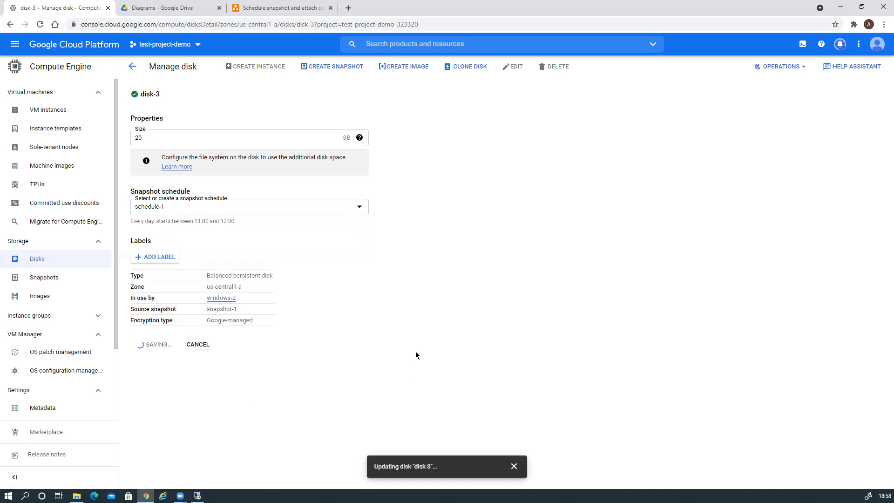